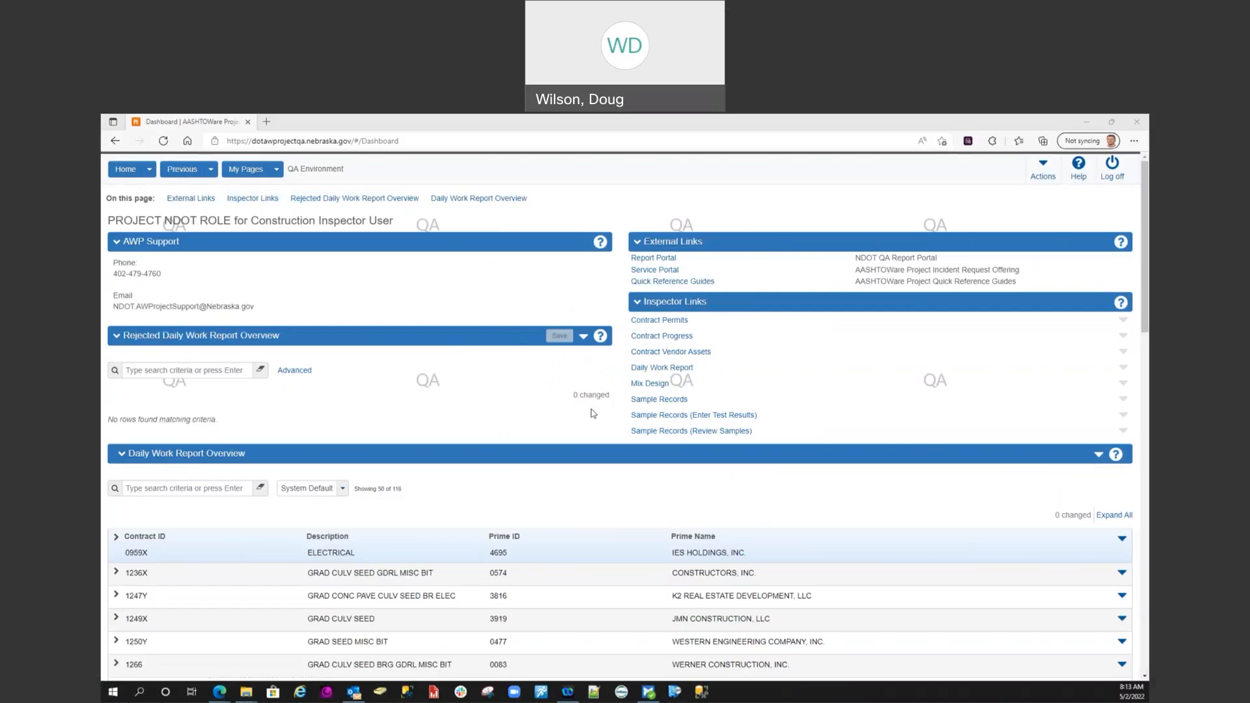
Create and save a new sample record for material 707RS Reinforcing Steel with sample date 05/02/2022
click(654, 407)
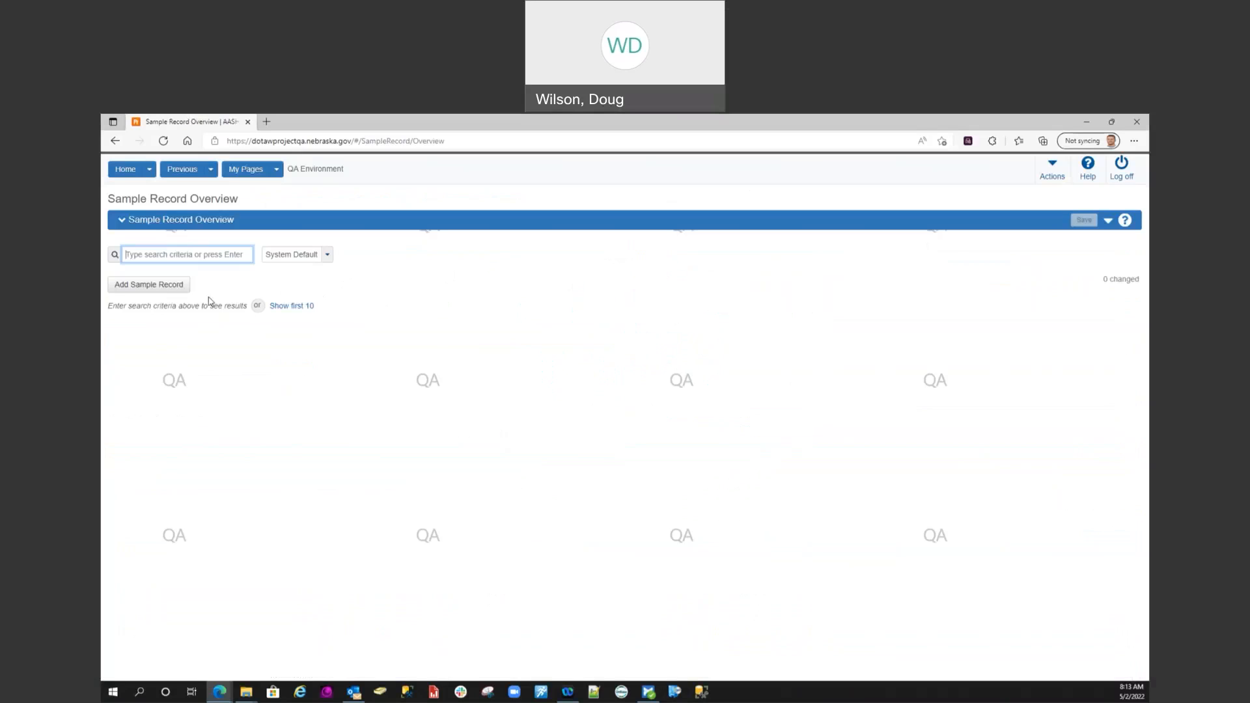
click(141, 287)
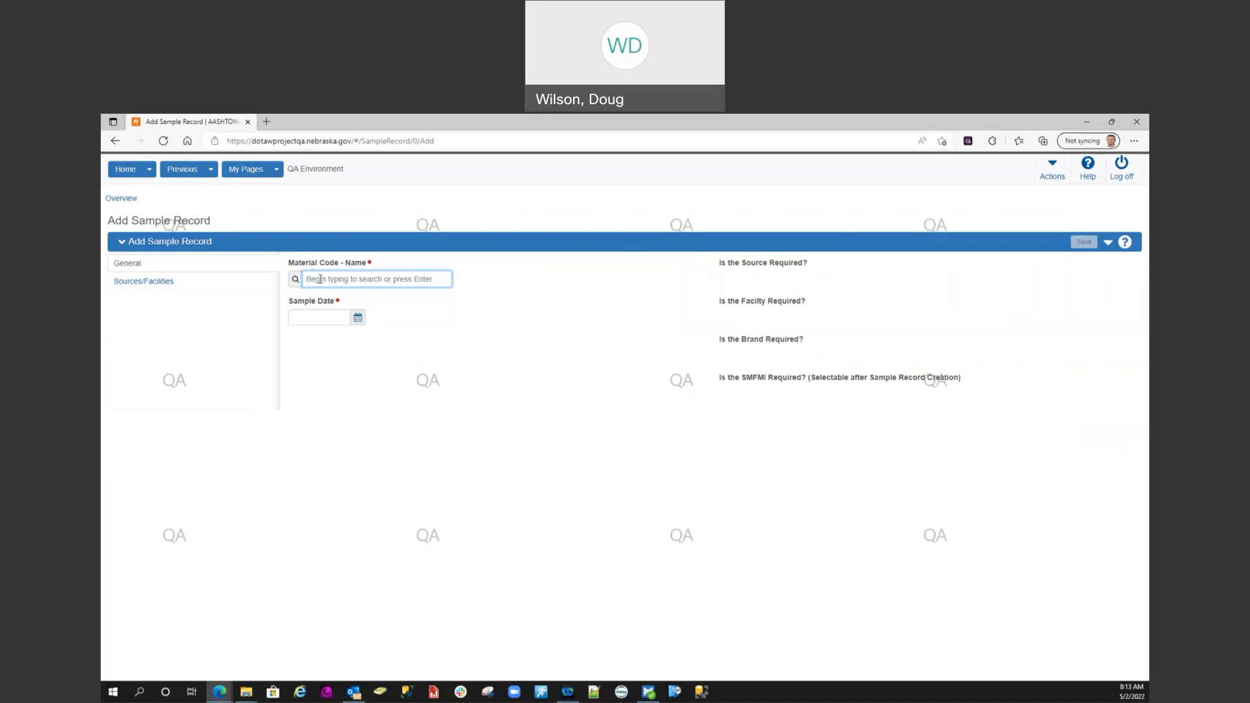
text(707r)
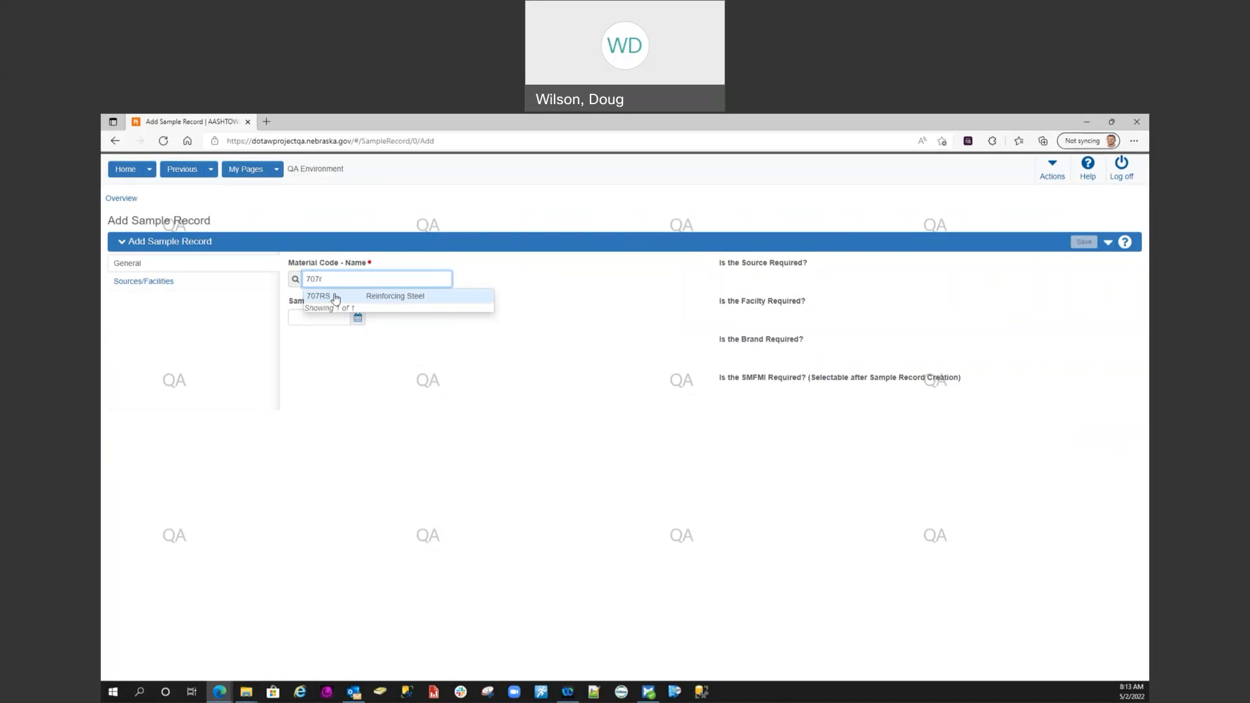
click(335, 296)
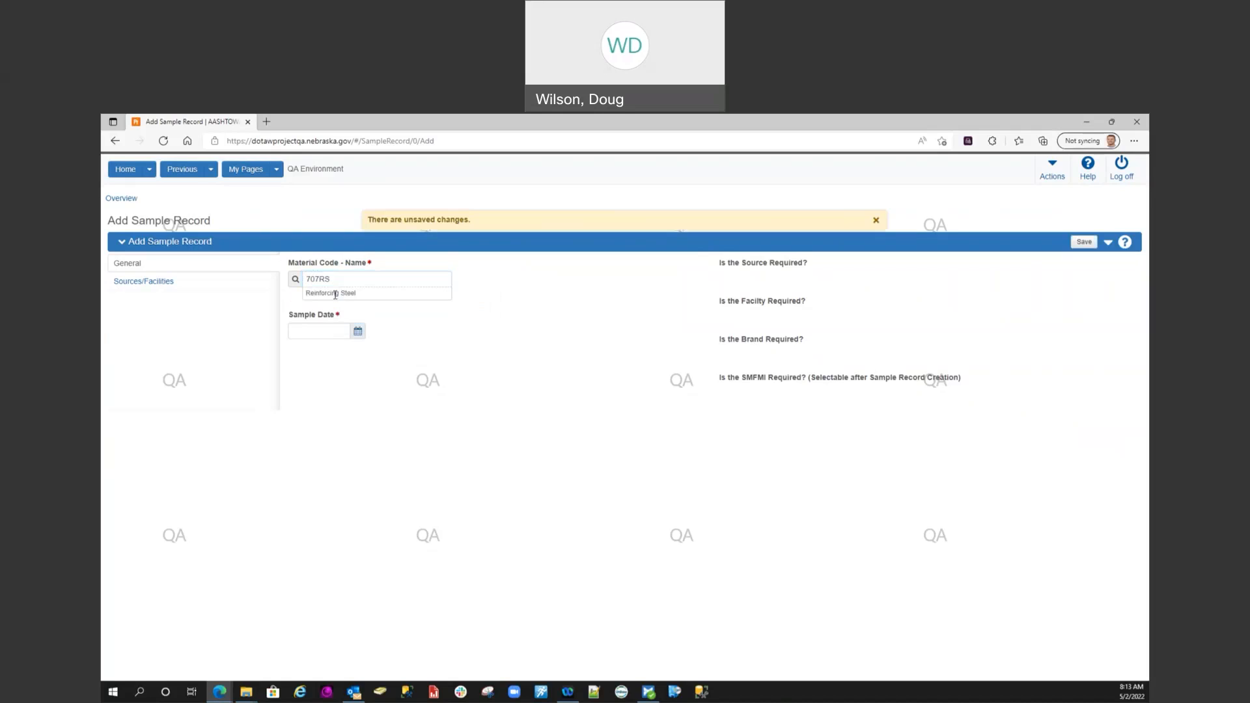
click(357, 332)
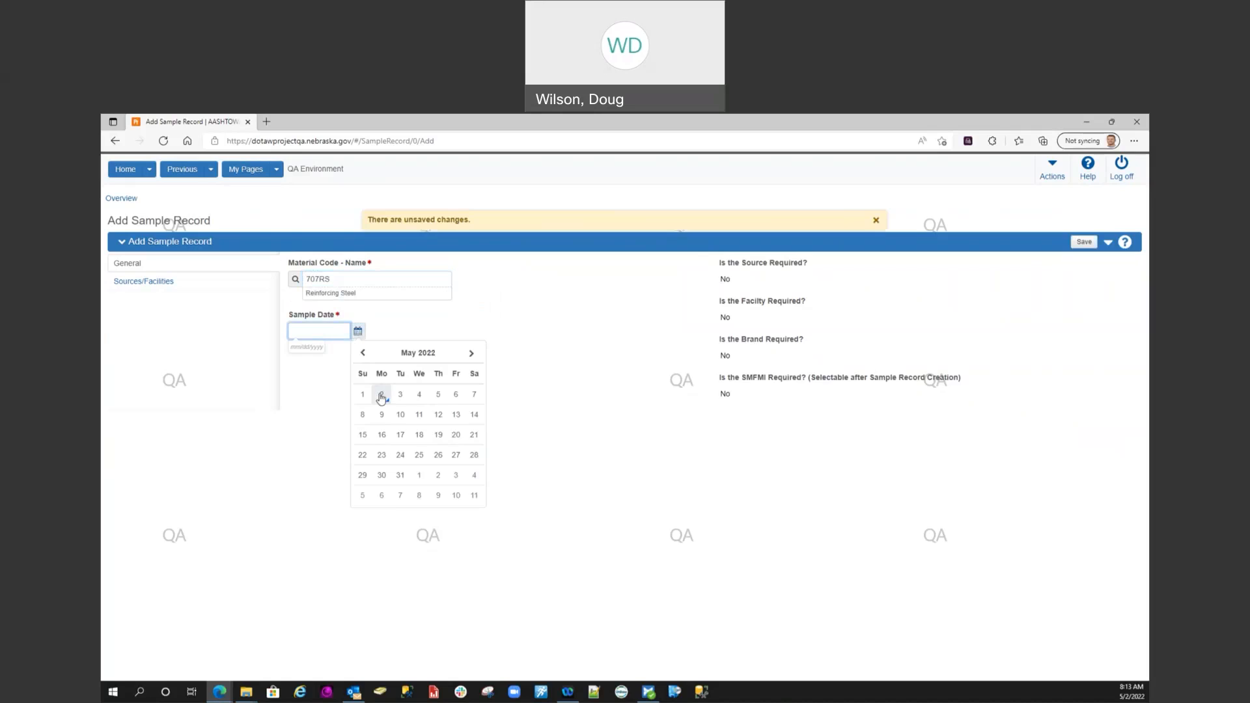
click(382, 395)
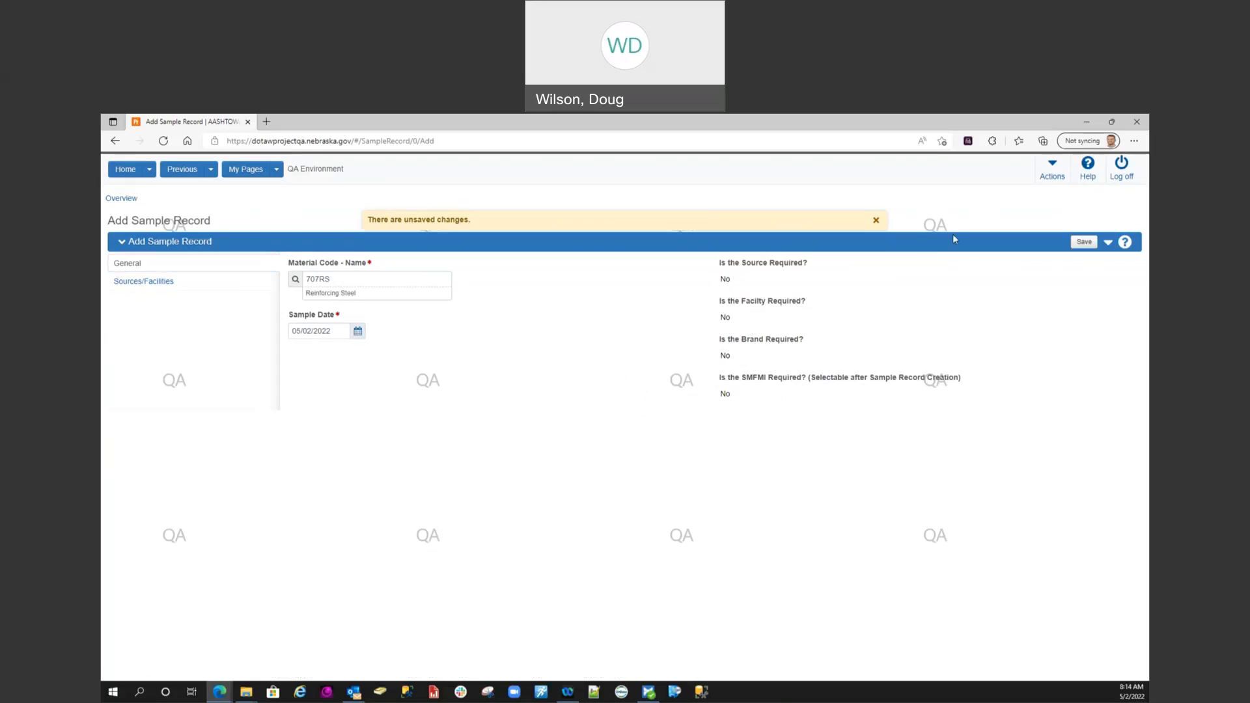
click(1083, 244)
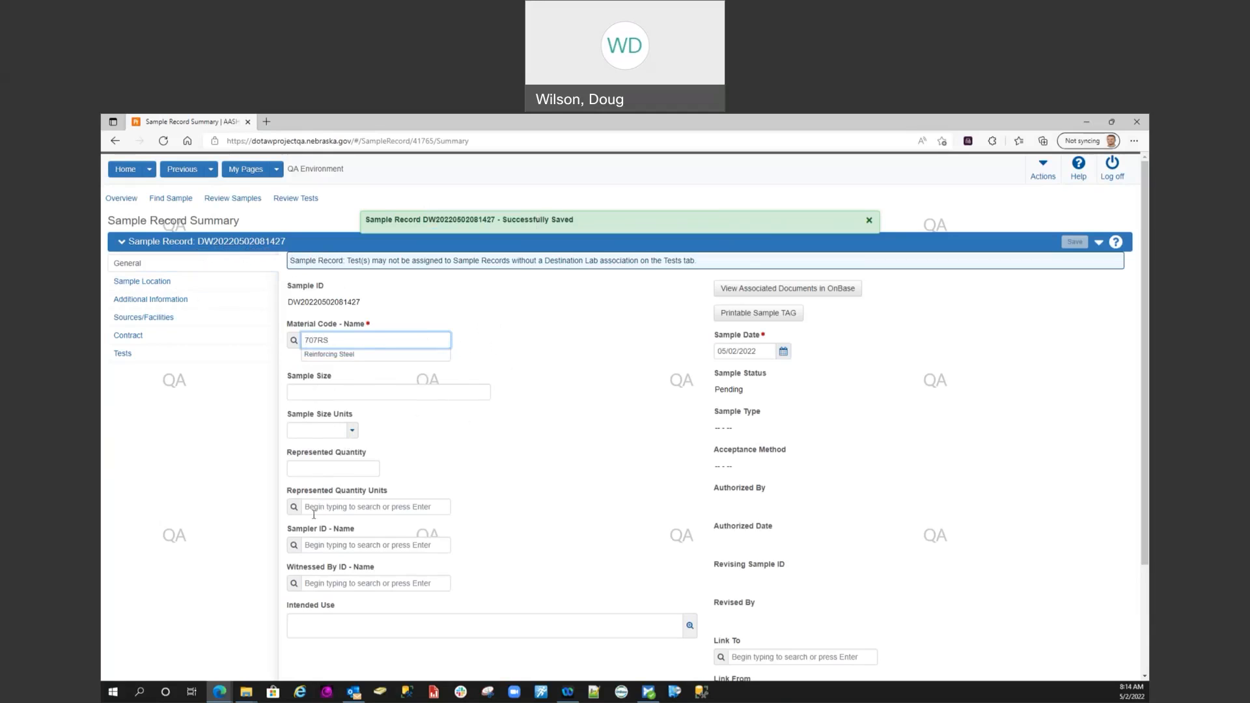
Enter the sampler's name in the sample record's general information and save the record
scroll(319, 436, down, 2)
click(315, 467)
text(Wilso)
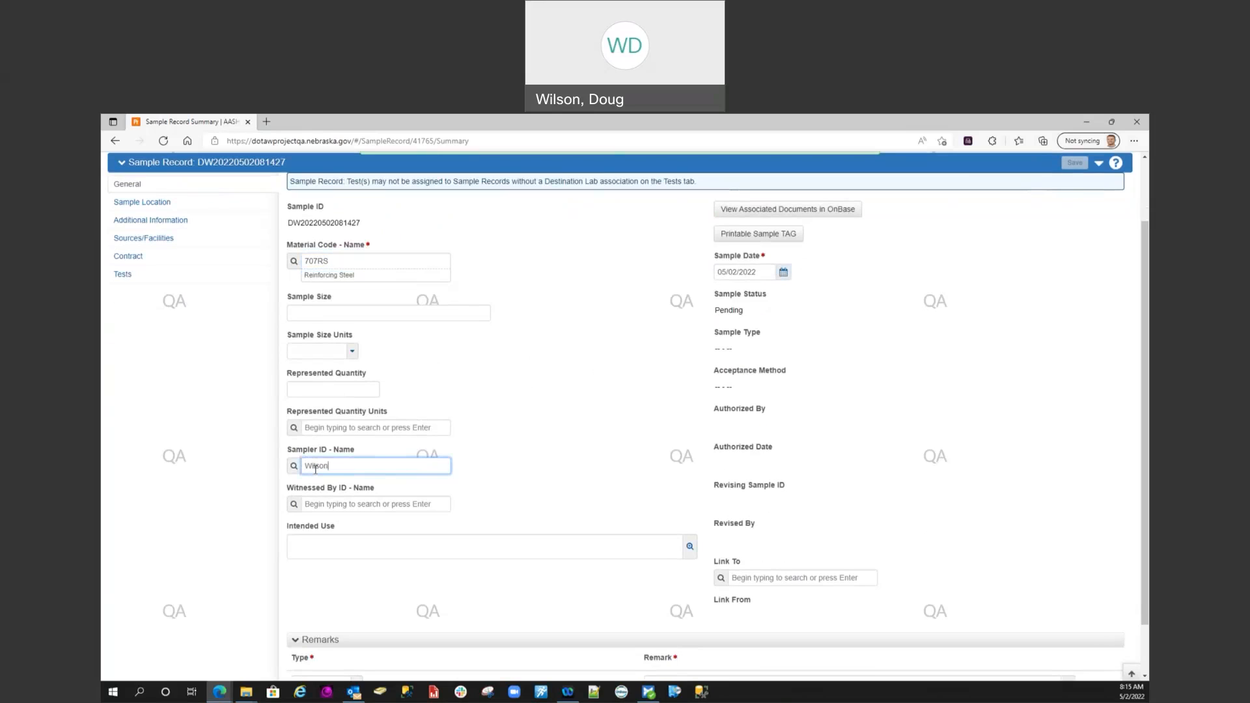
text(n)
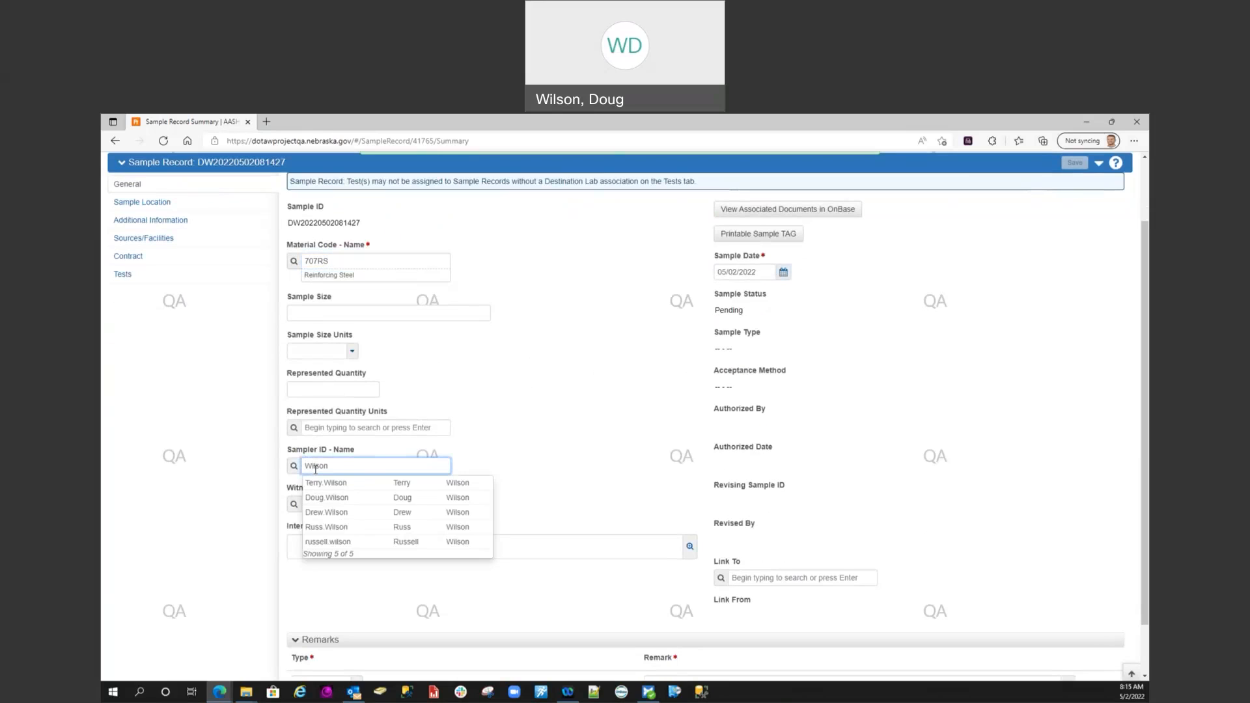
click(336, 498)
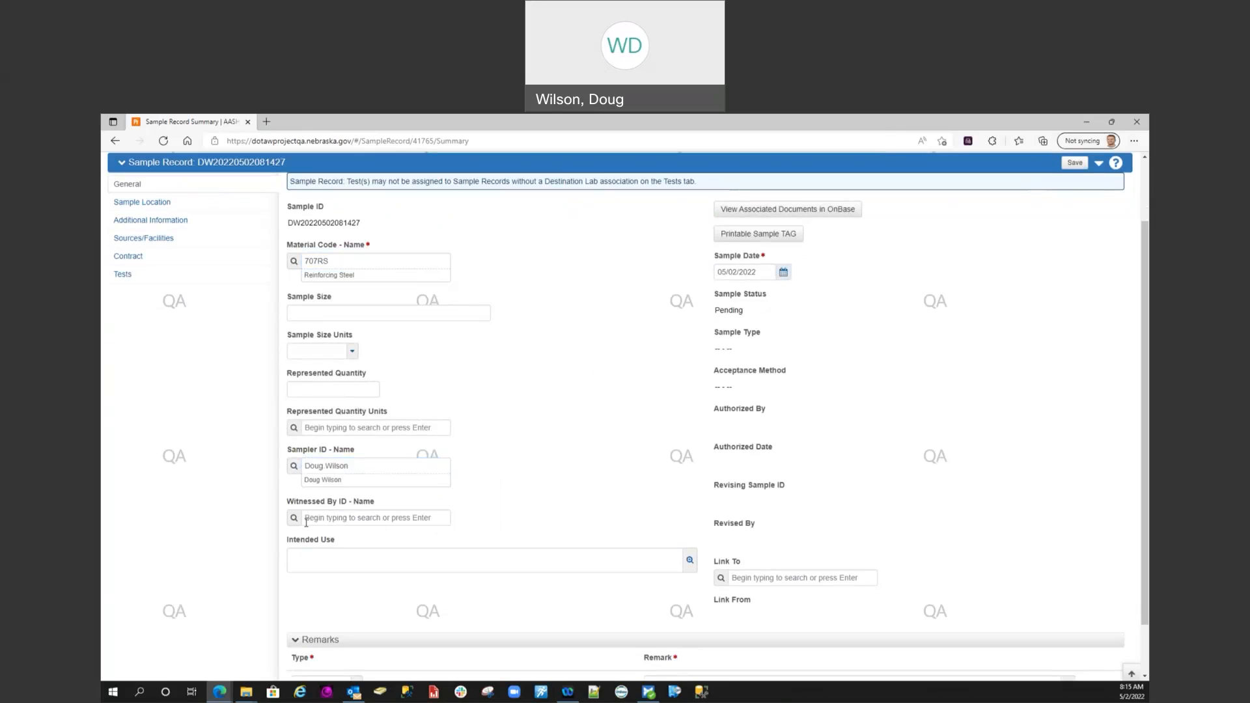
mouse_move(315, 458)
click(1076, 165)
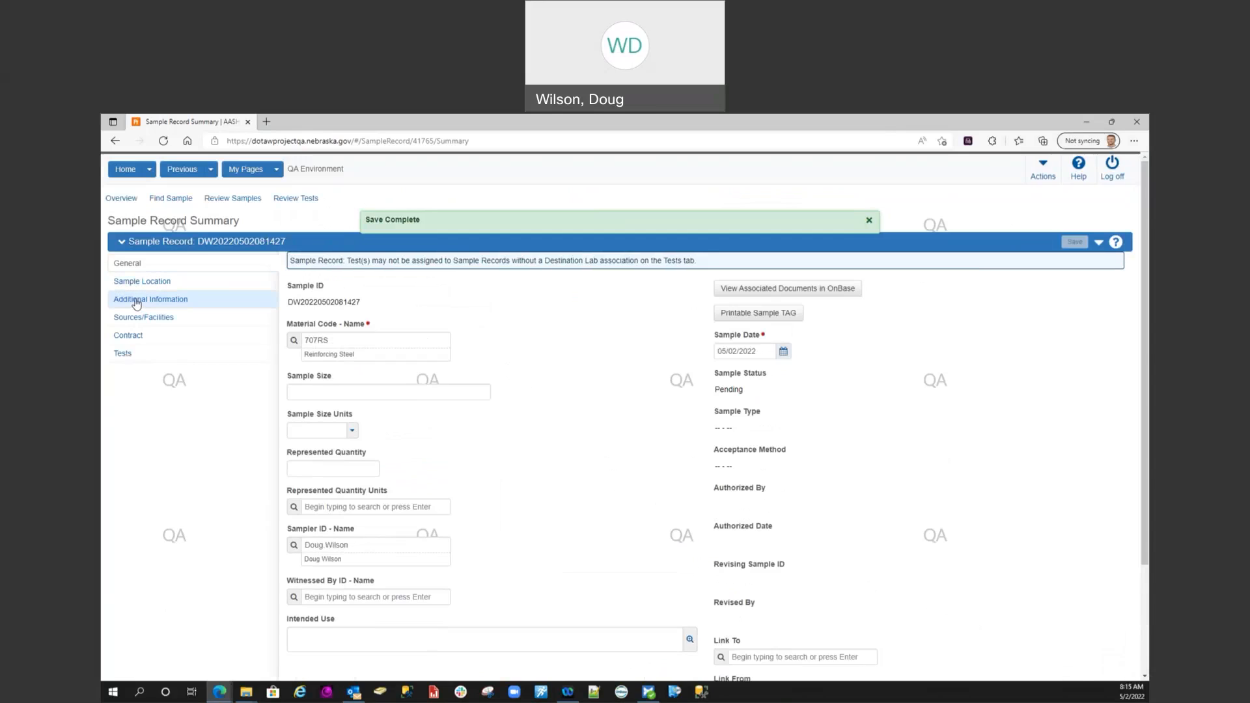
Set the sample location's geographic area to D1 - District 1 and save the record
click(128, 284)
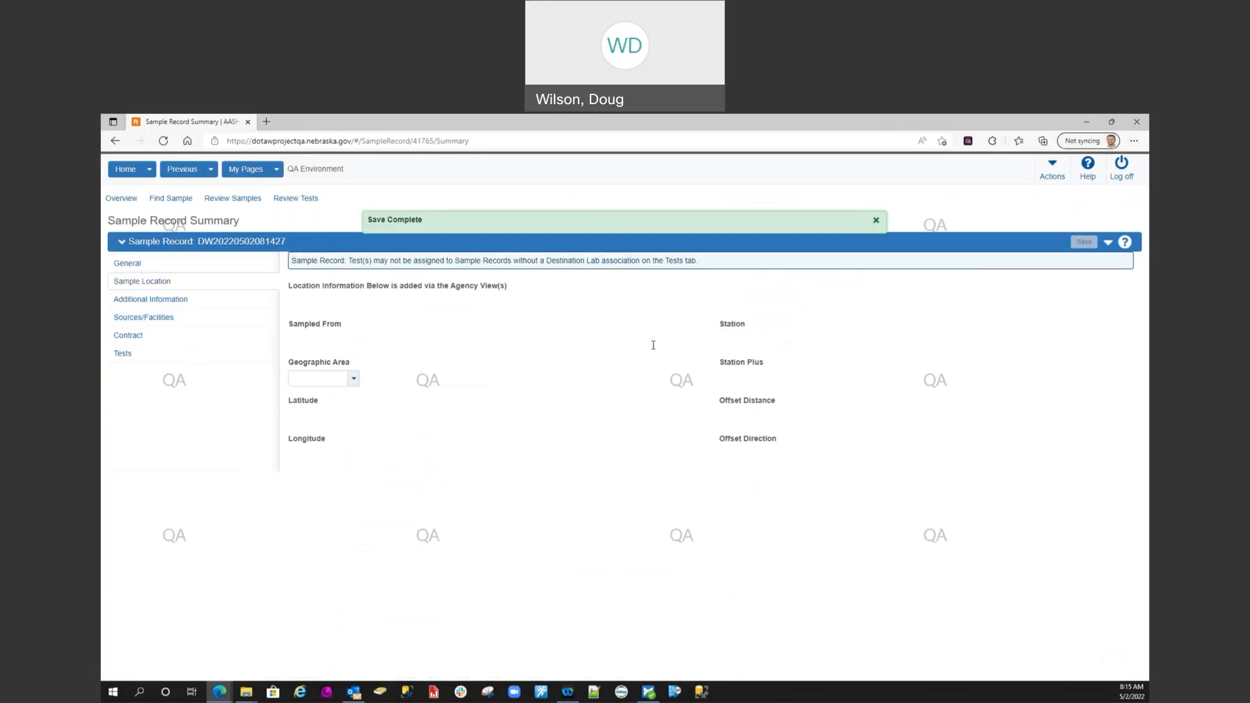
click(353, 379)
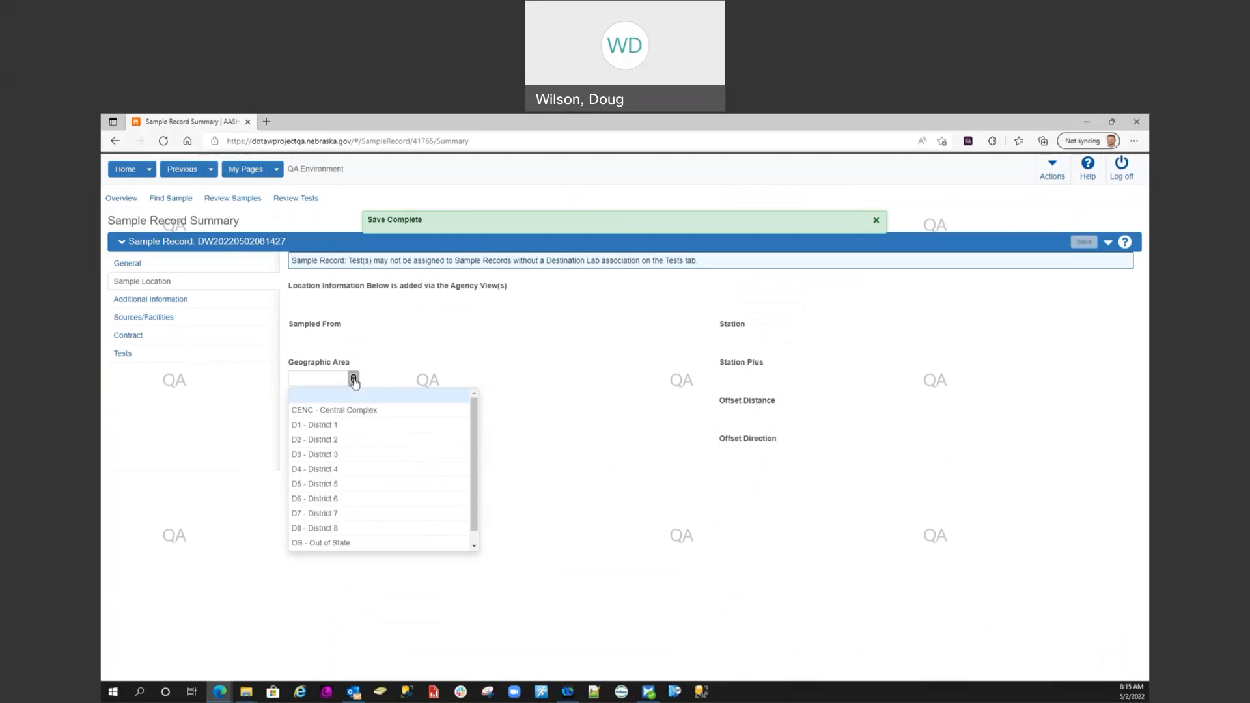
click(327, 424)
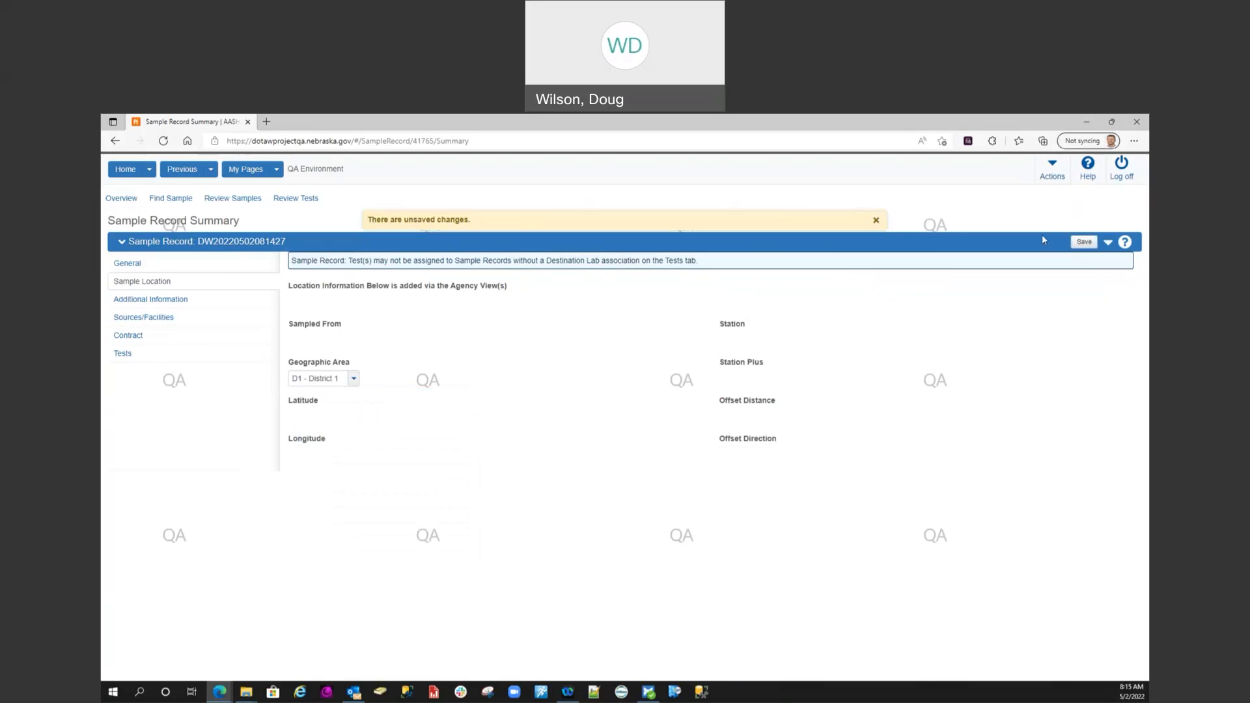
click(1082, 243)
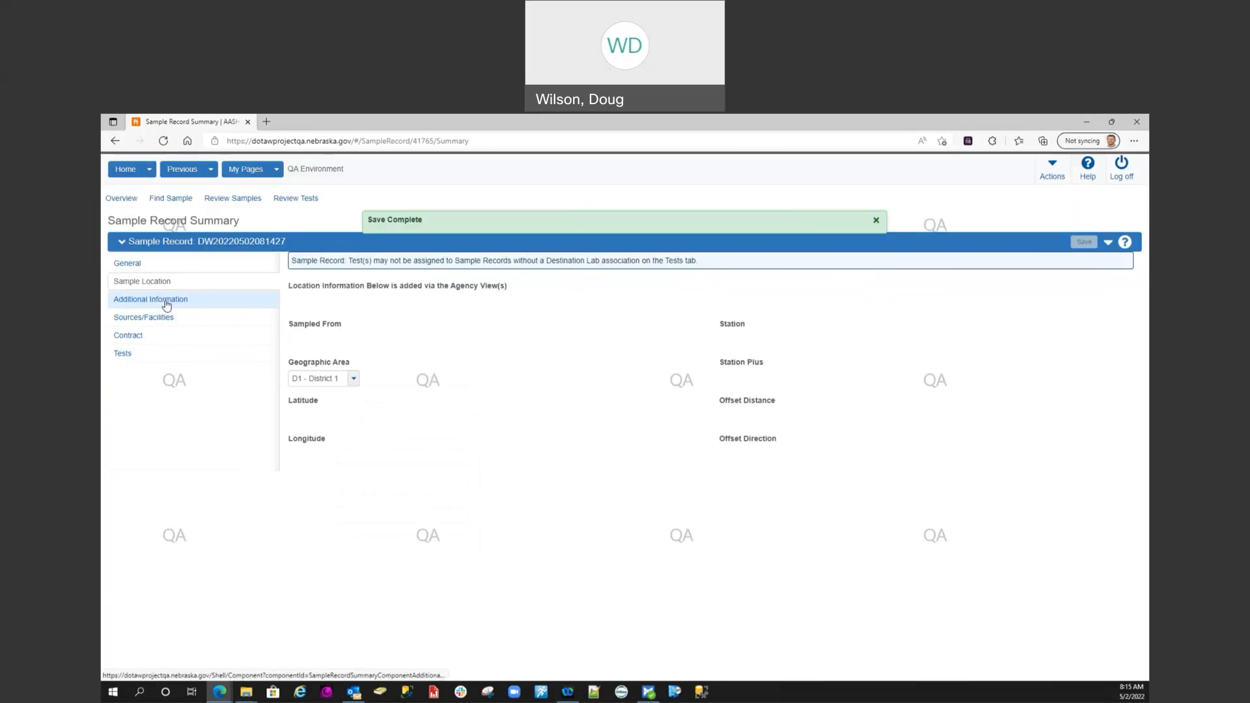
Search the contract project items for trnd7, add TRND701 item 0004 - REINFORCING STEEL to the sample record, and save
click(167, 304)
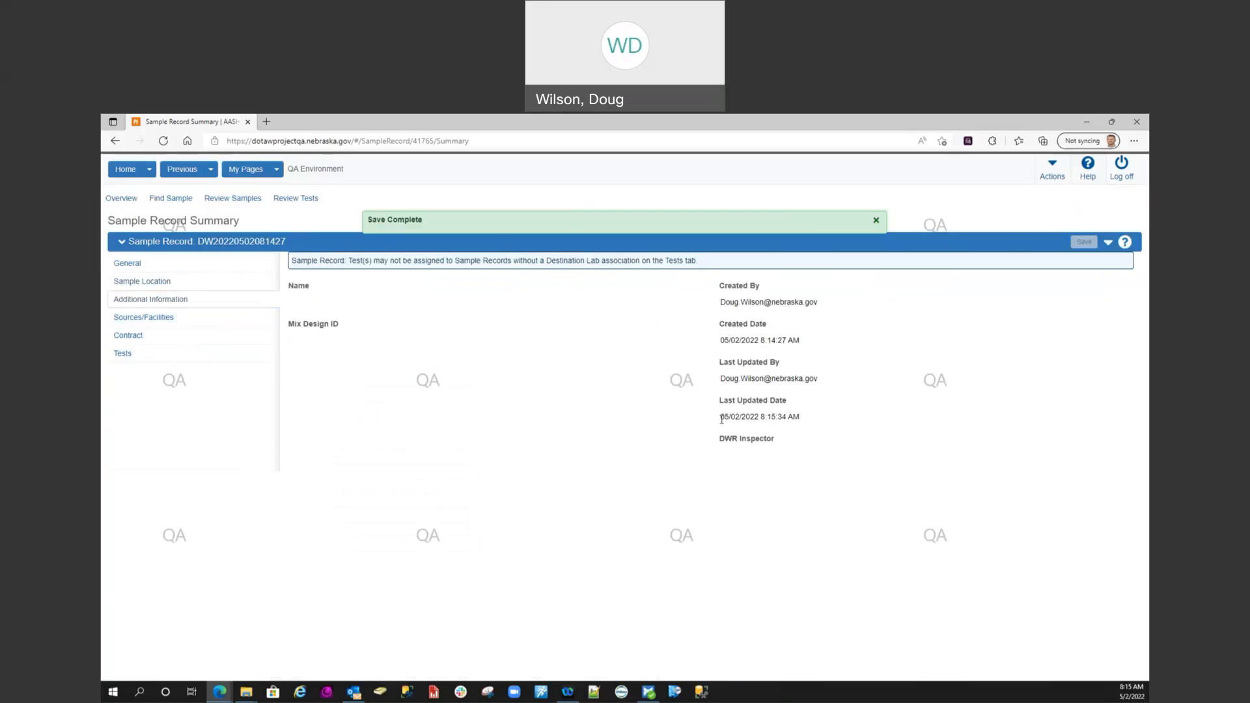
click(157, 324)
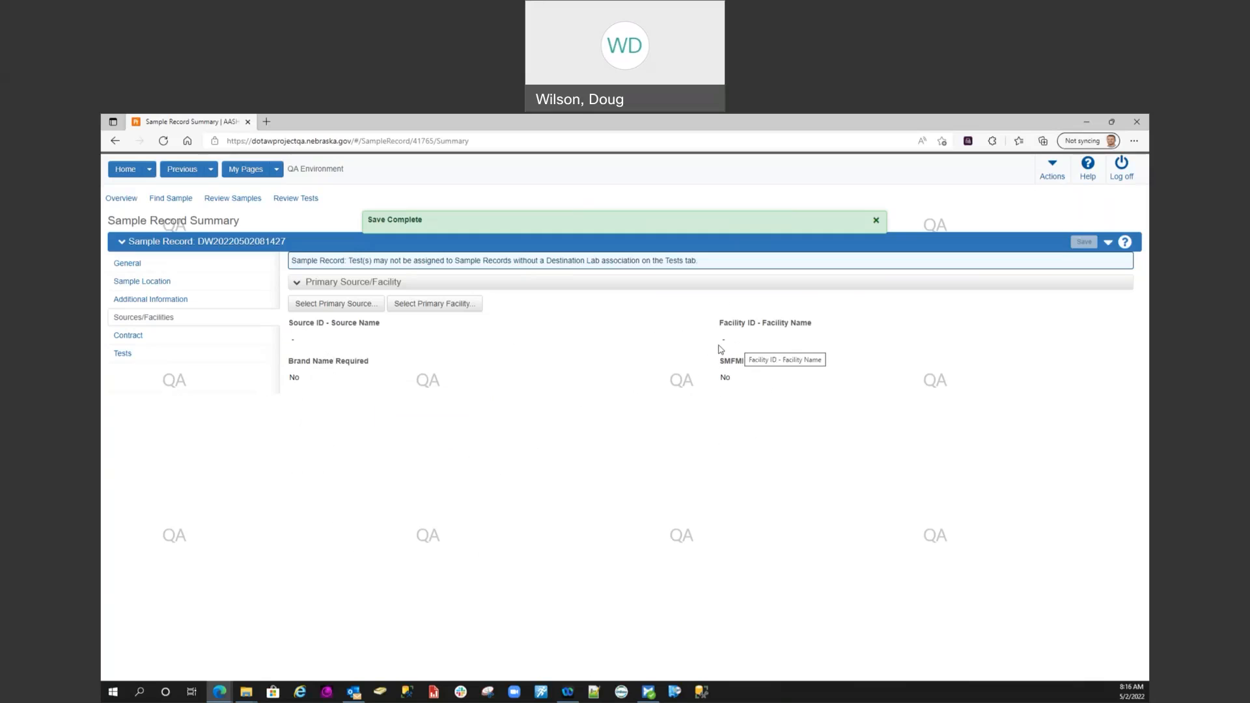
click(130, 337)
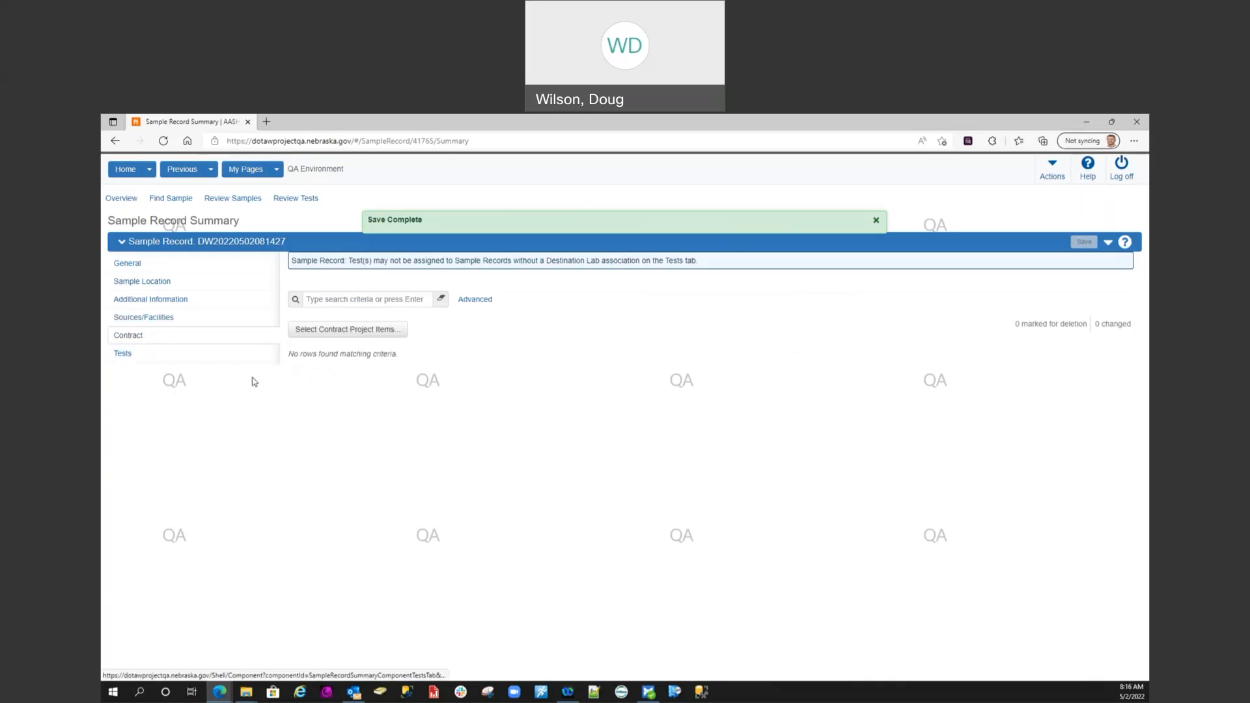
click(336, 337)
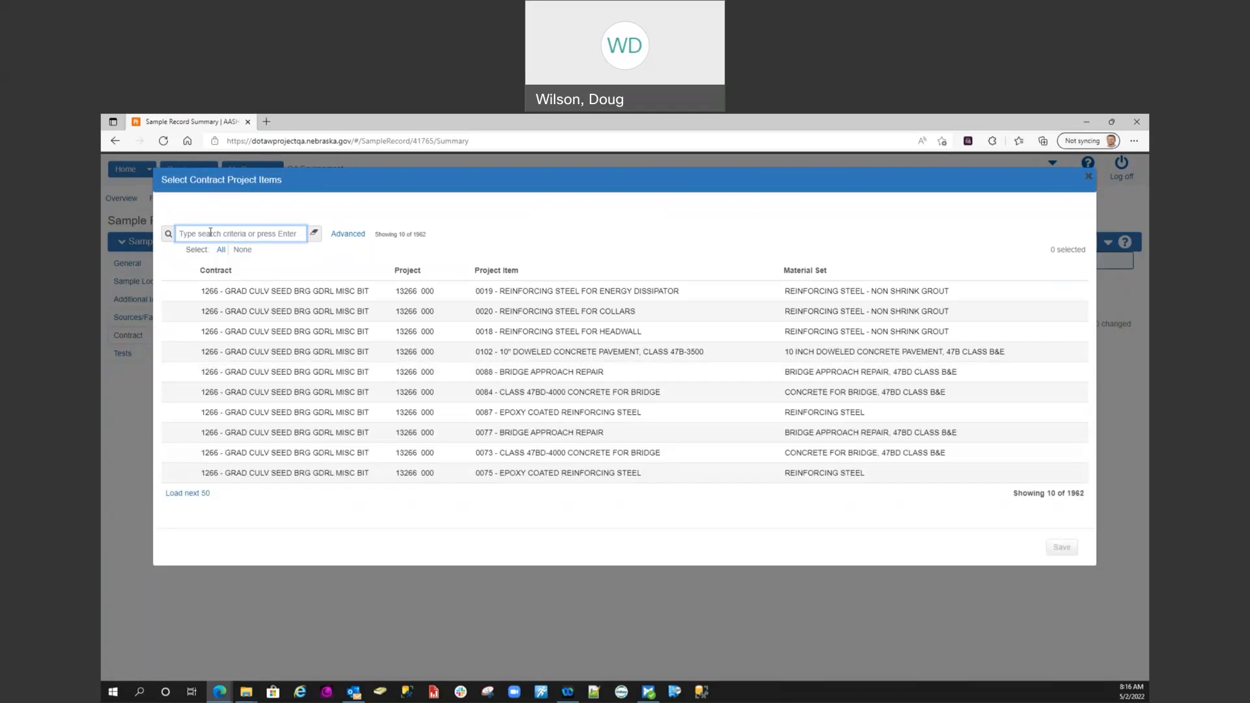
click(210, 233)
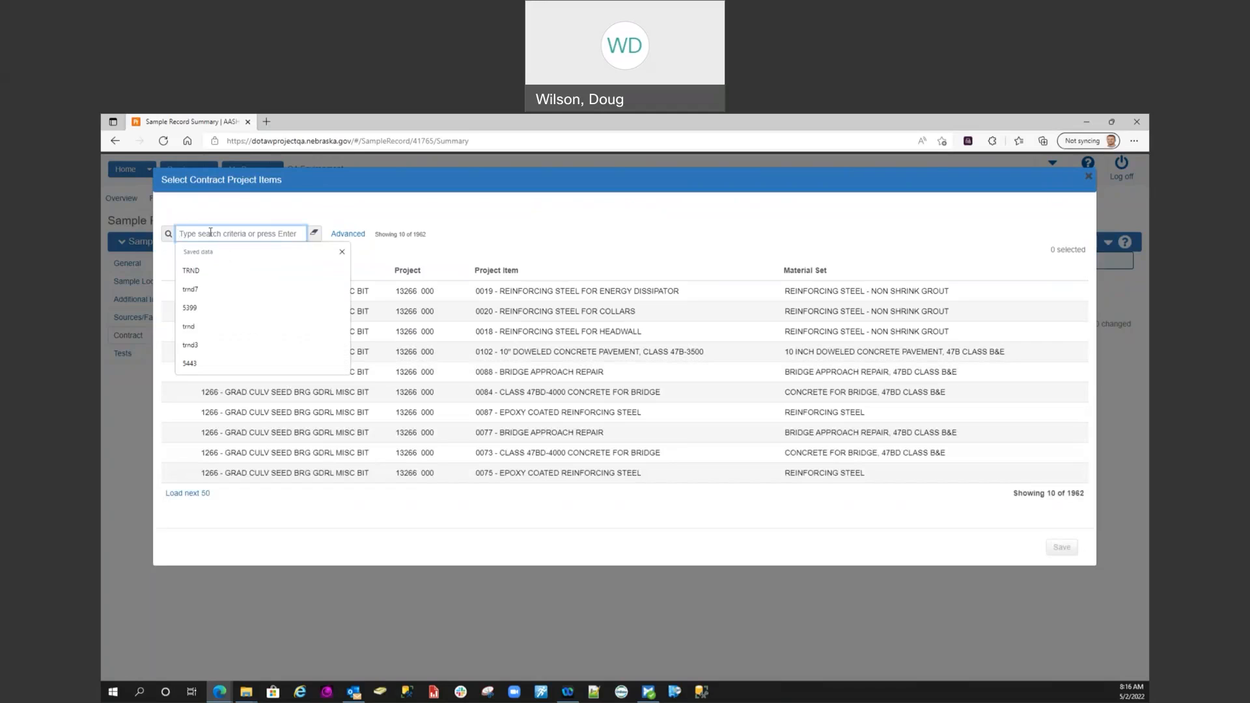
click(194, 290)
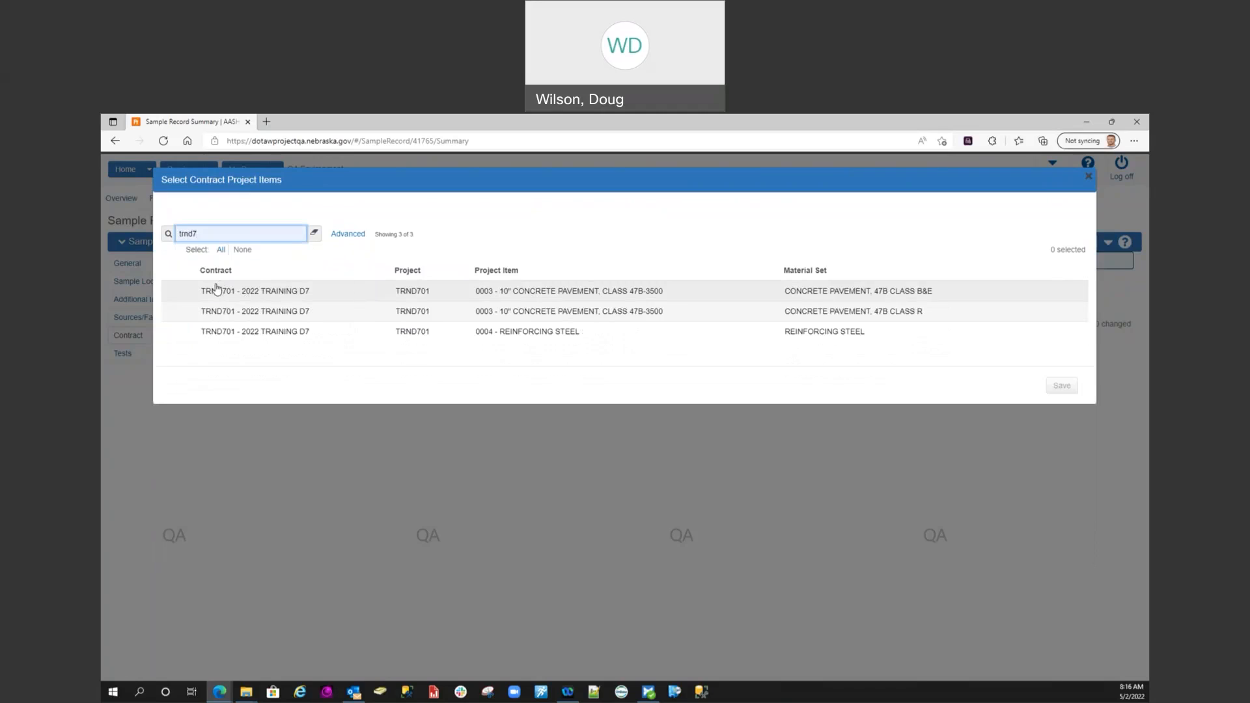
click(181, 334)
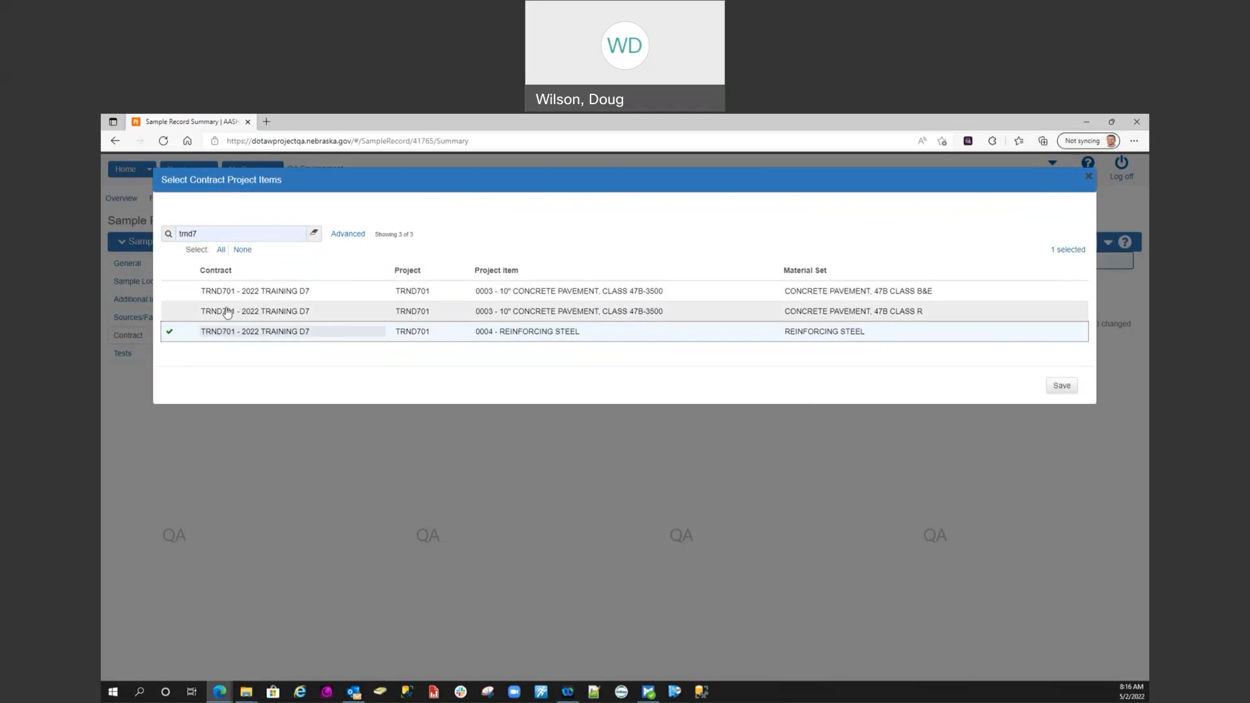
click(1056, 388)
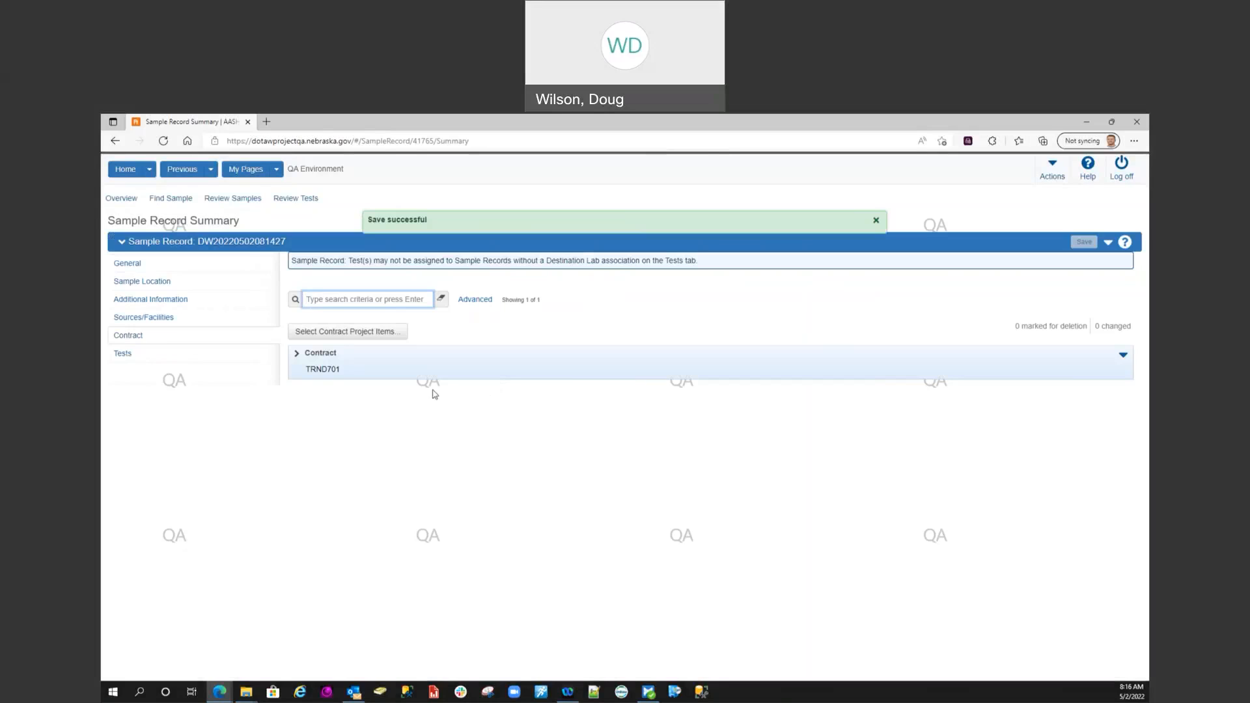
Associate the sample record's tests with Destination Lab NDORCENT (NDOT Central Lab) and save
click(123, 355)
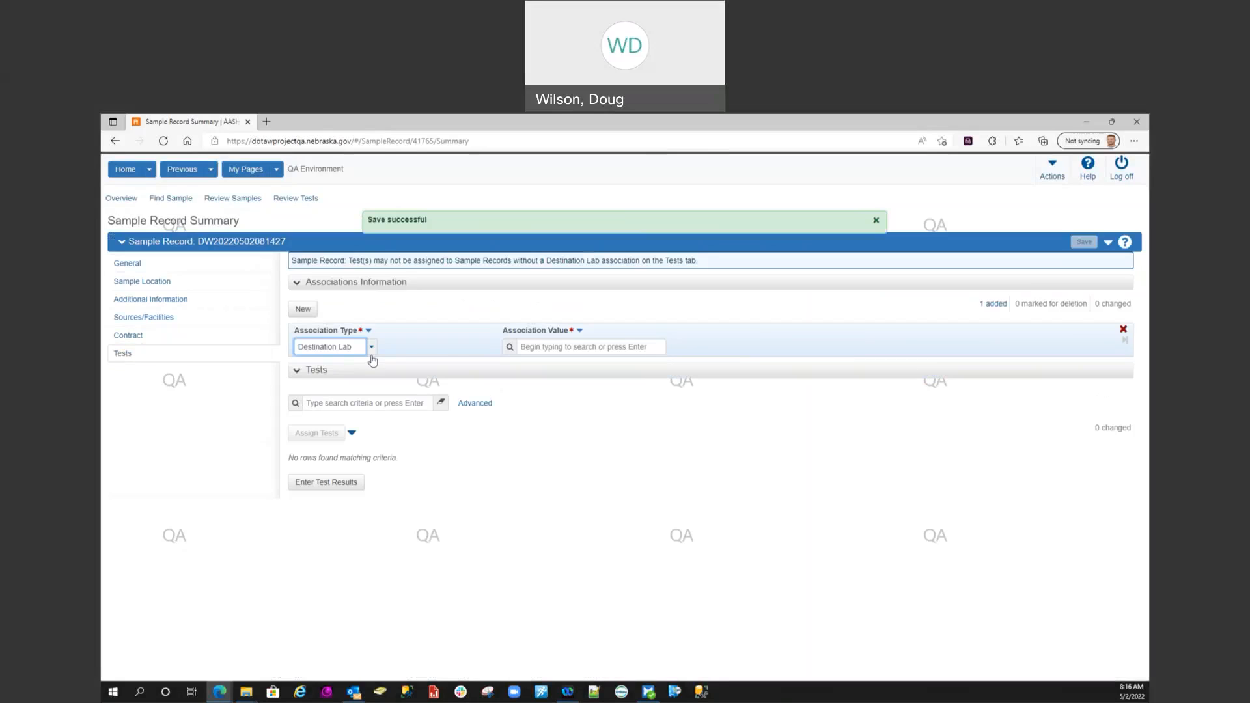
click(542, 346)
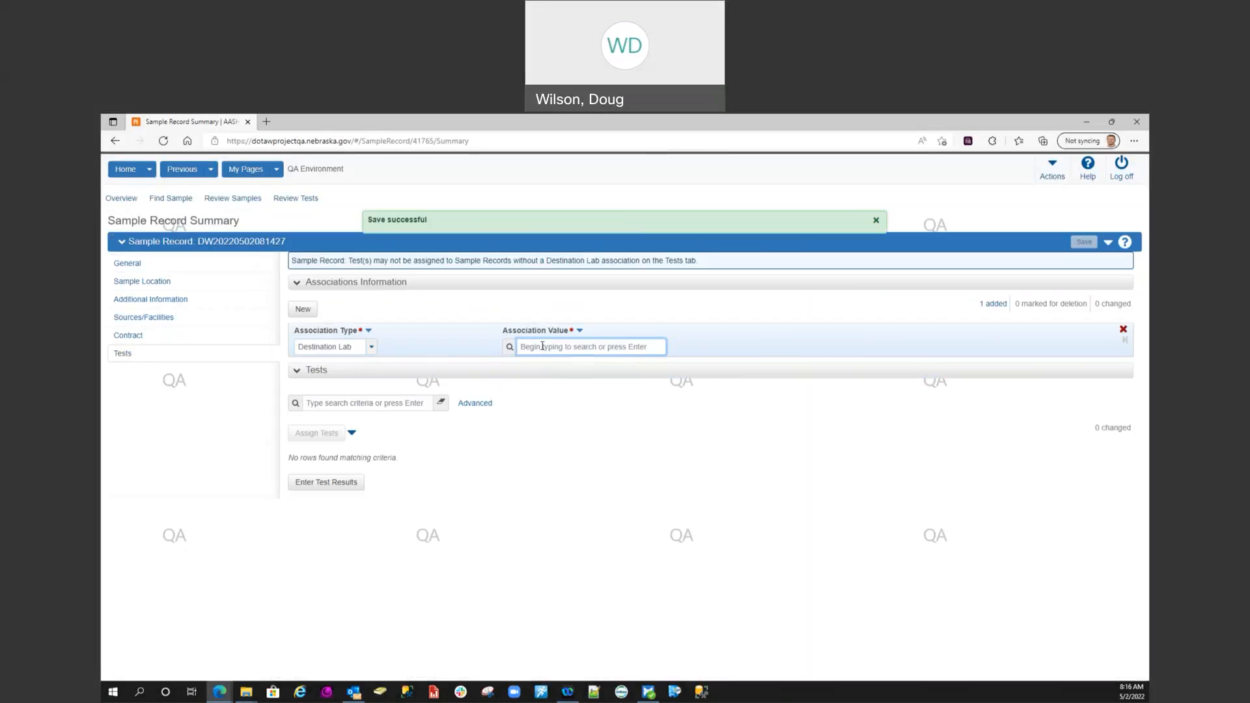
click(551, 363)
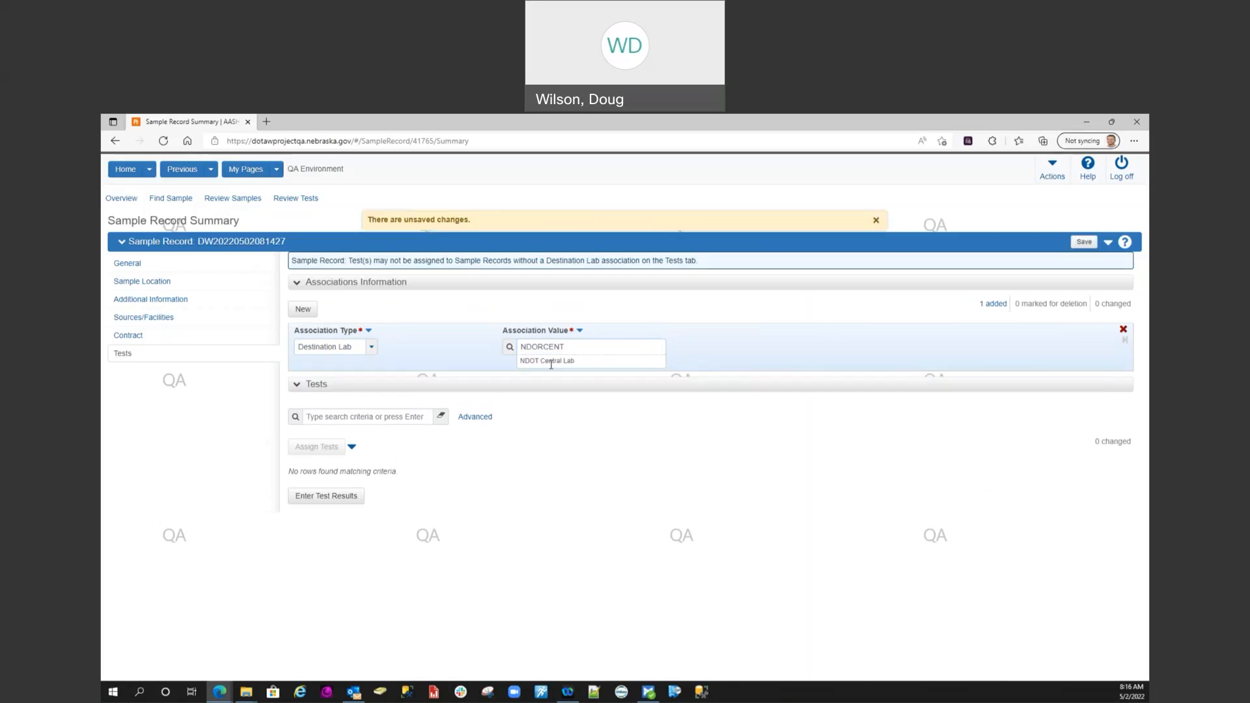
click(1084, 242)
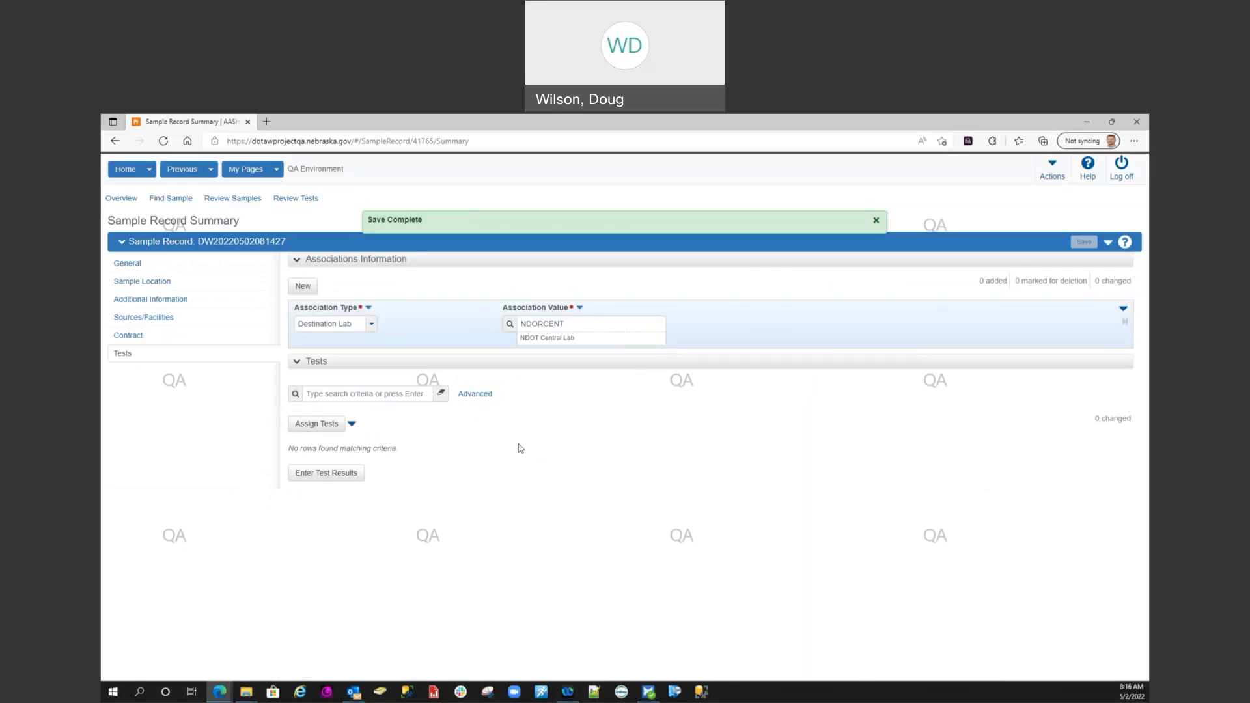
Assign the default test PTF003002 Reinforcing Steel - Field to the sample record, confirm it, and return to the dashboard
click(312, 425)
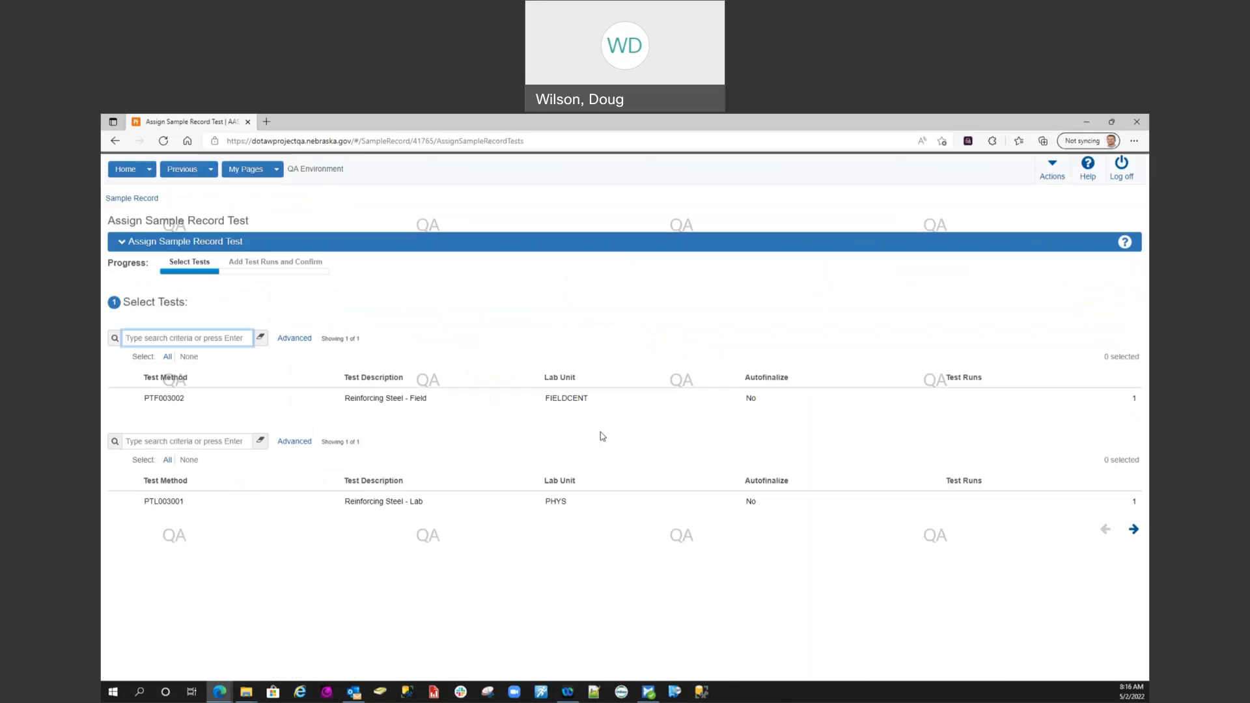
click(122, 401)
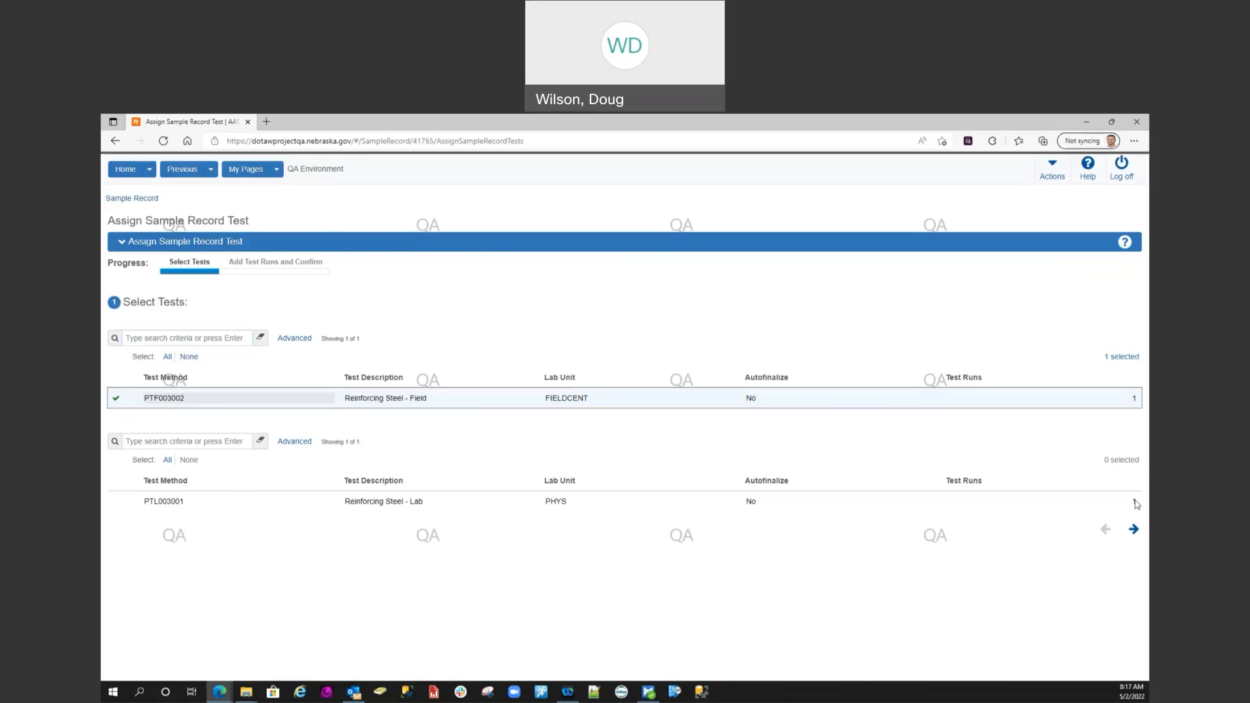
click(1134, 529)
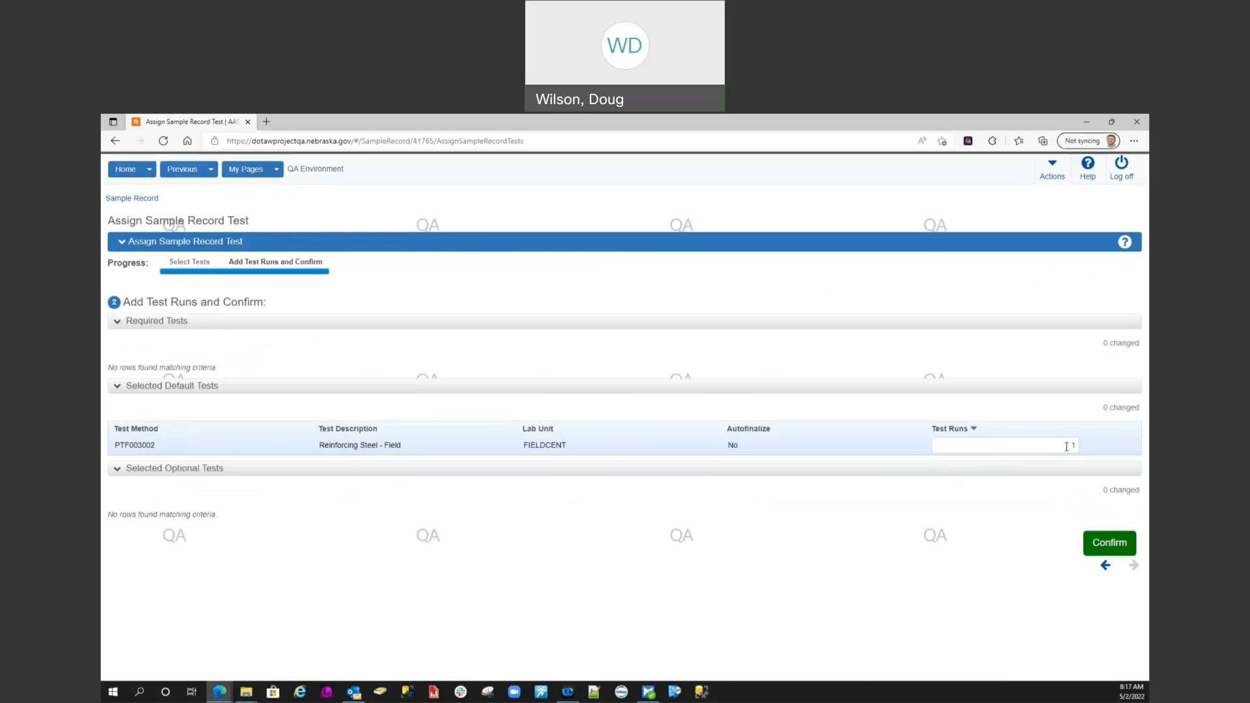
click(1112, 549)
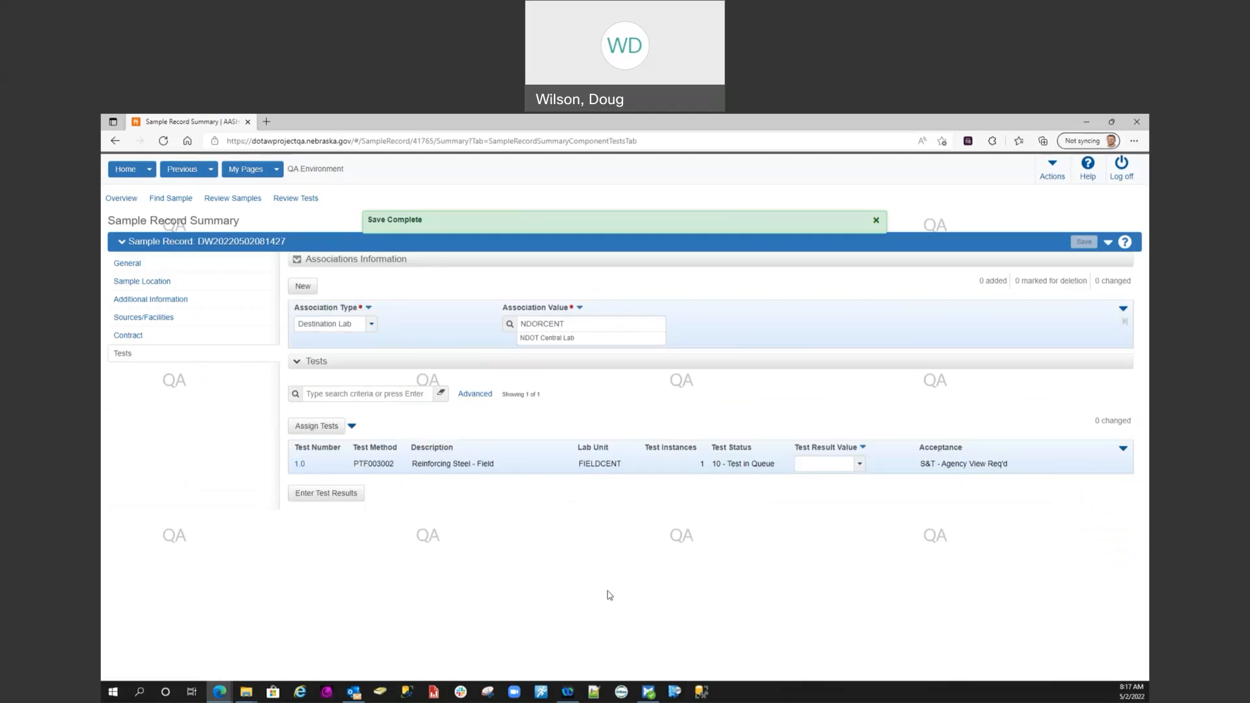
click(126, 170)
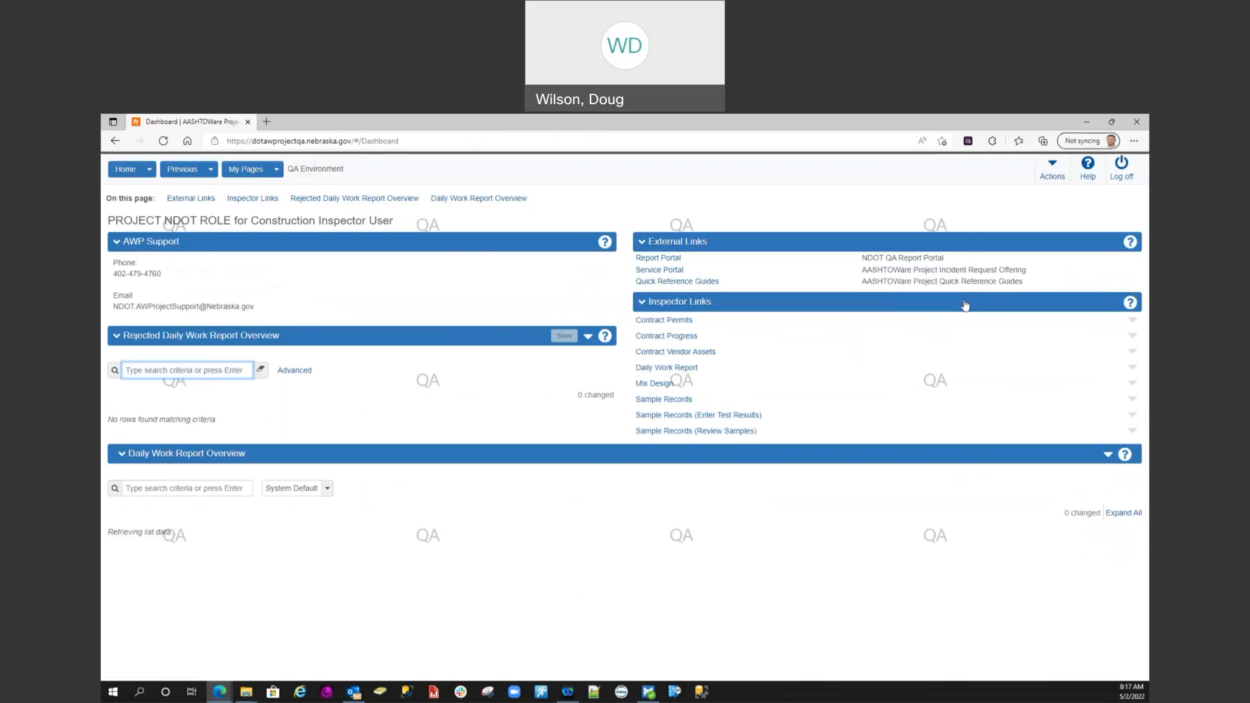